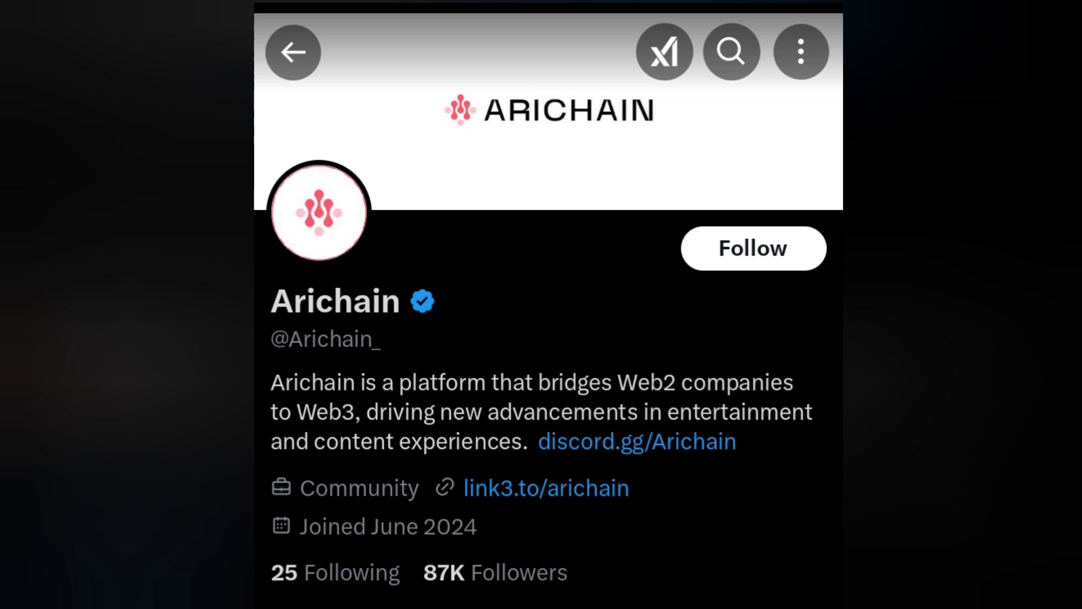
scroll(549, 338, down, 3)
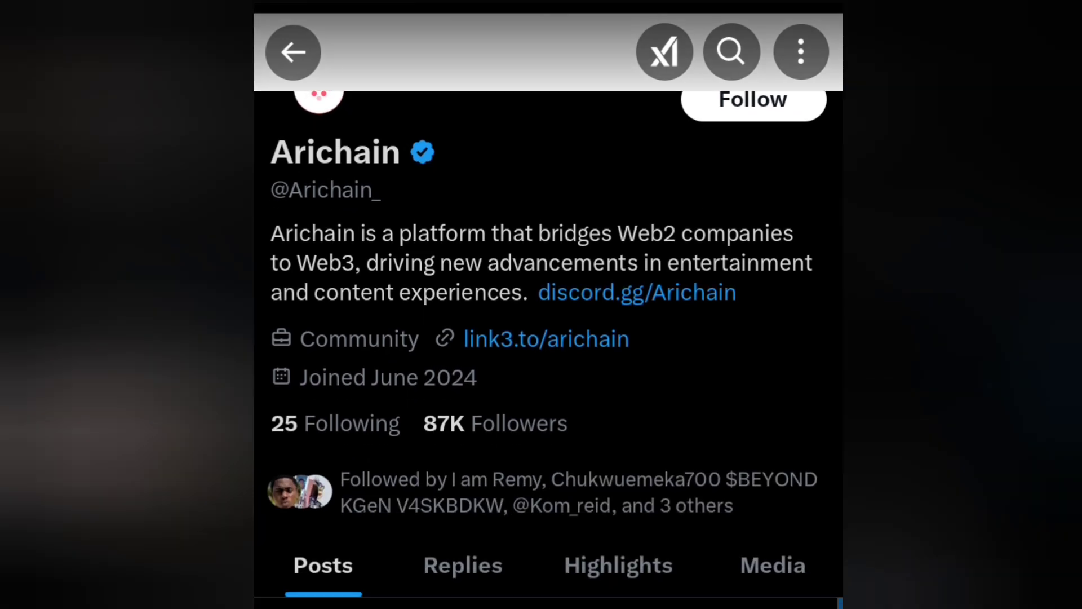
scroll(548, 339, down, 2)
scroll(549, 338, down, 5)
scroll(549, 338, down, 5)
scroll(549, 338, down, 5)
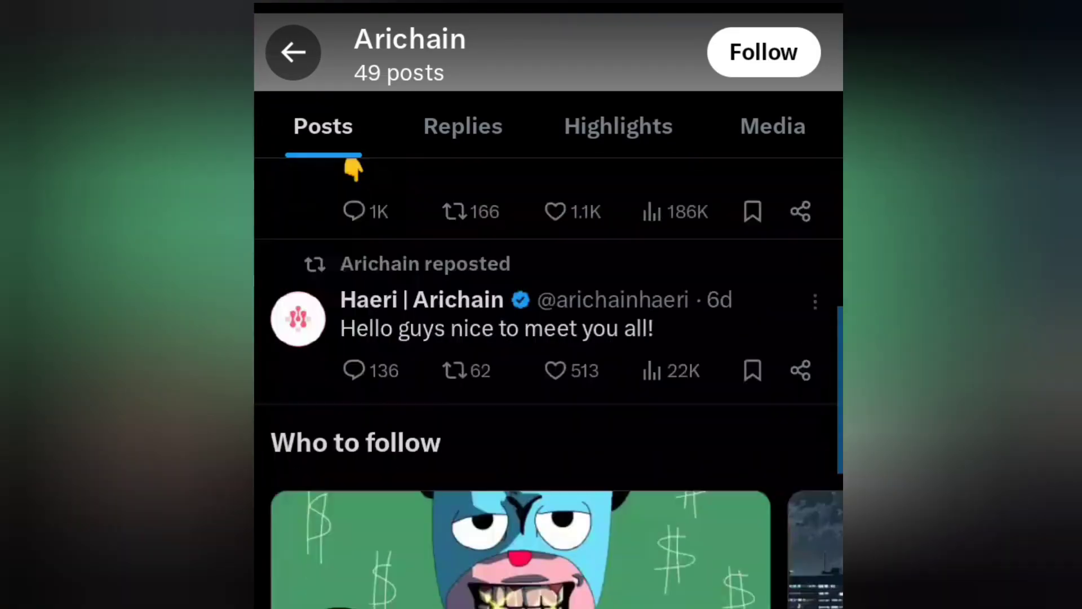
scroll(549, 338, down, 5)
scroll(549, 339, down, 5)
scroll(548, 339, down, 5)
scroll(549, 339, down, 5)
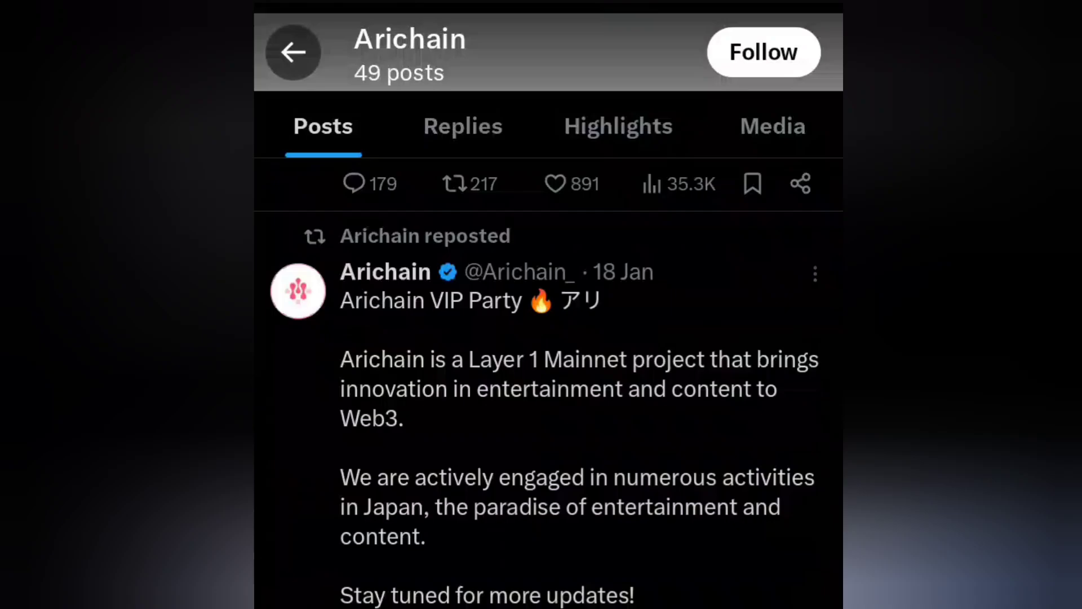
scroll(549, 338, down, 5)
scroll(549, 338, down, 1)
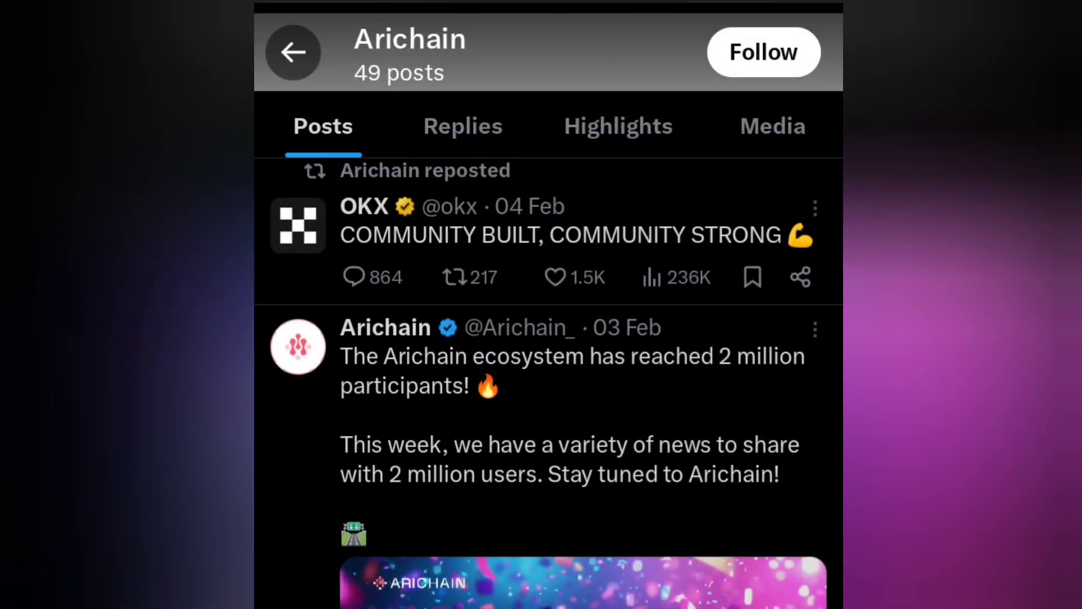
scroll(549, 338, down, 5)
scroll(549, 339, down, 5)
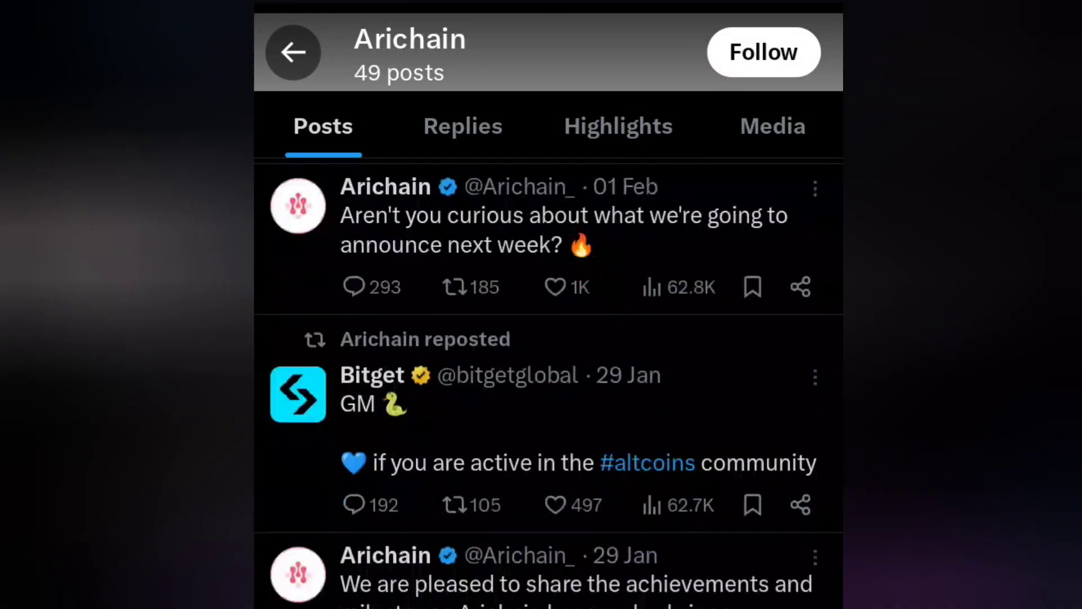
scroll(549, 338, down, 5)
scroll(549, 338, down, 5)
scroll(549, 338, down, 3)
scroll(549, 339, down, 1)
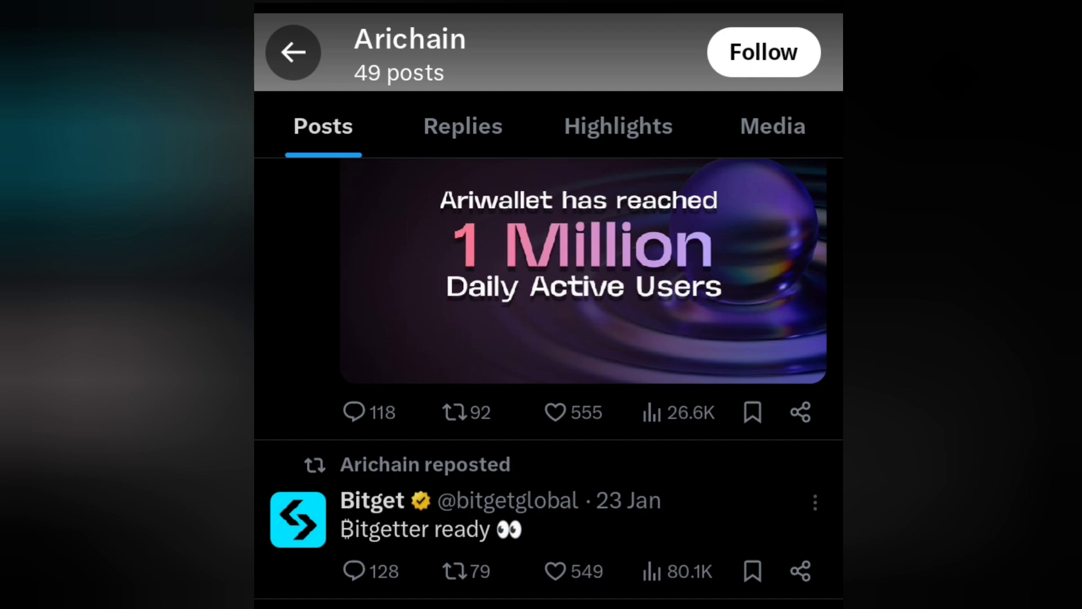
scroll(549, 339, up, 3)
scroll(549, 338, up, 2)
scroll(548, 339, up, 1)
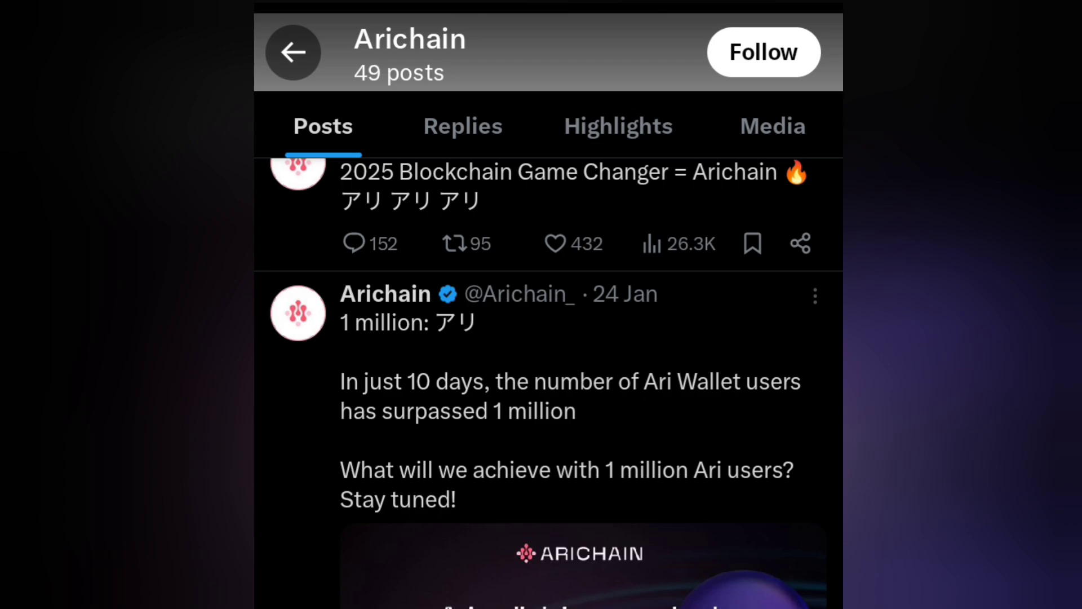
scroll(549, 381, up, 5)
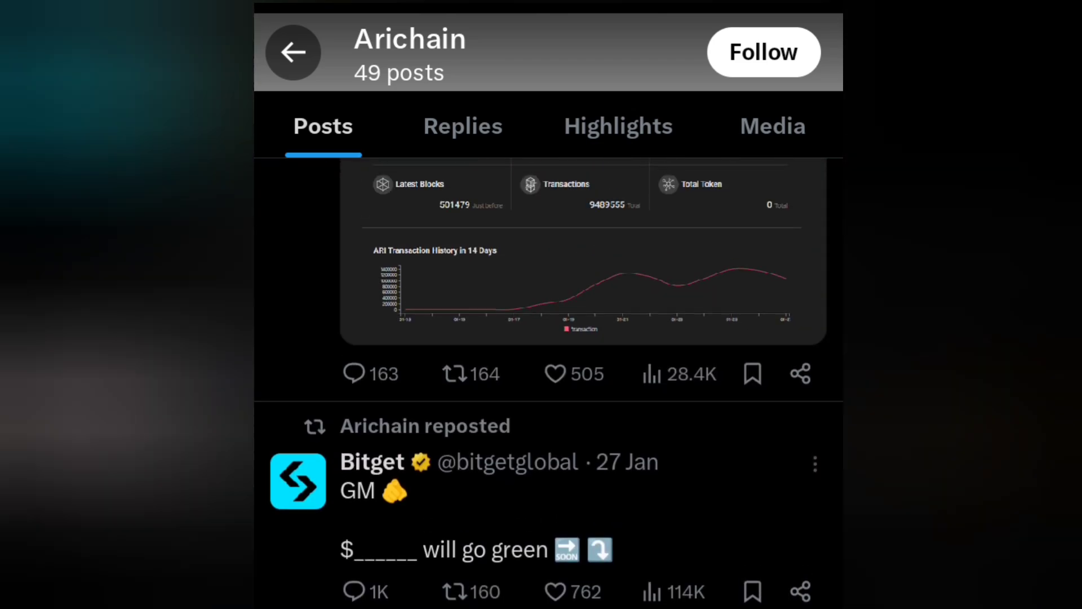
scroll(548, 380, up, 5)
scroll(549, 381, up, 5)
scroll(549, 380, up, 5)
scroll(548, 381, up, 5)
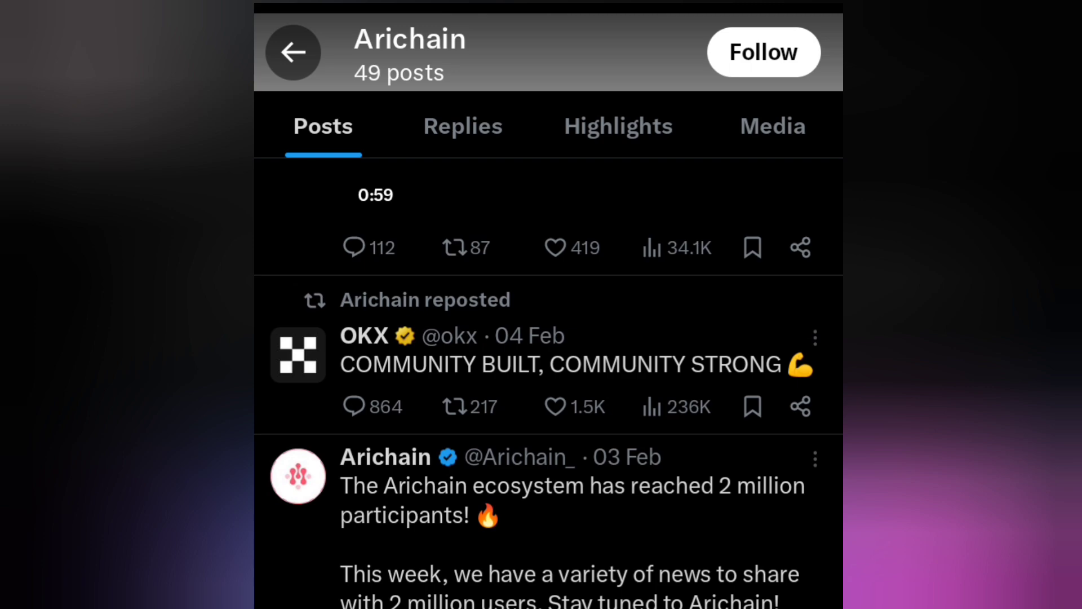
scroll(548, 380, up, 2)
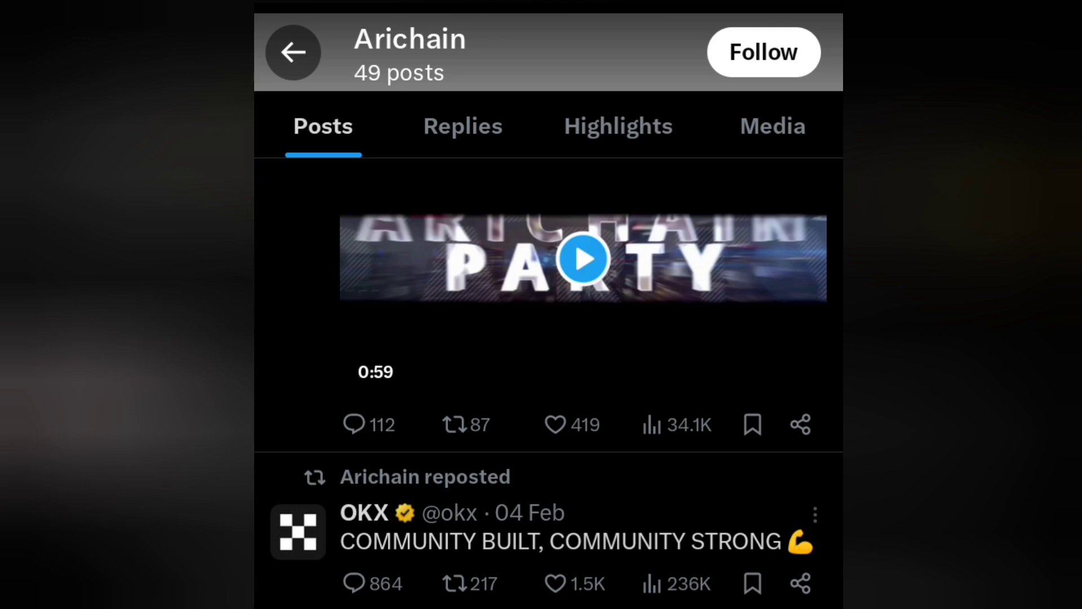
scroll(549, 338, down, 10)
scroll(550, 338, up, 4)
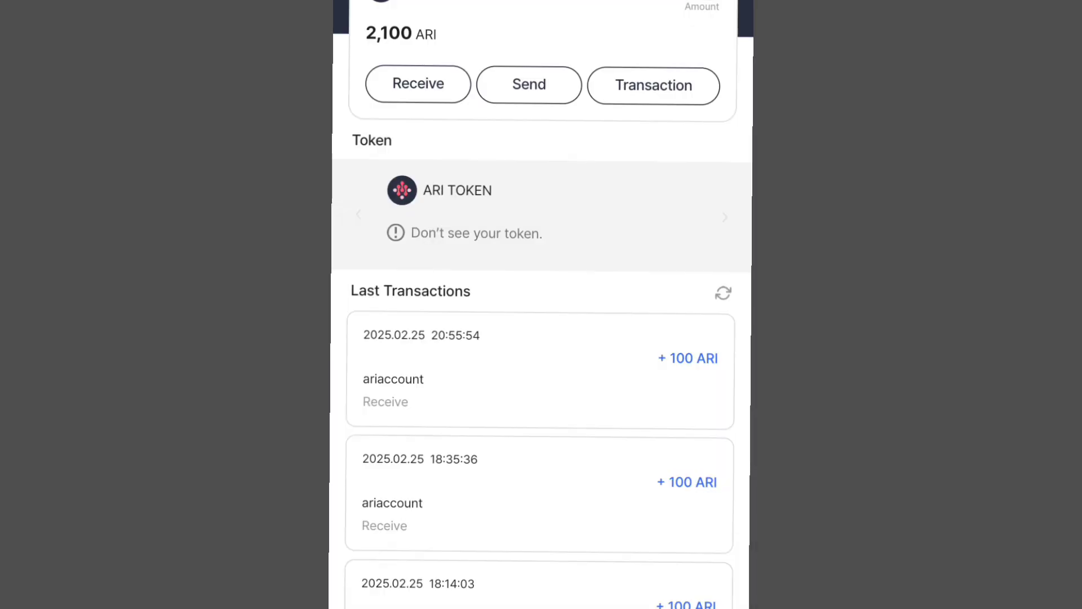
scroll(626, 417, down, 5)
scroll(627, 418, down, 5)
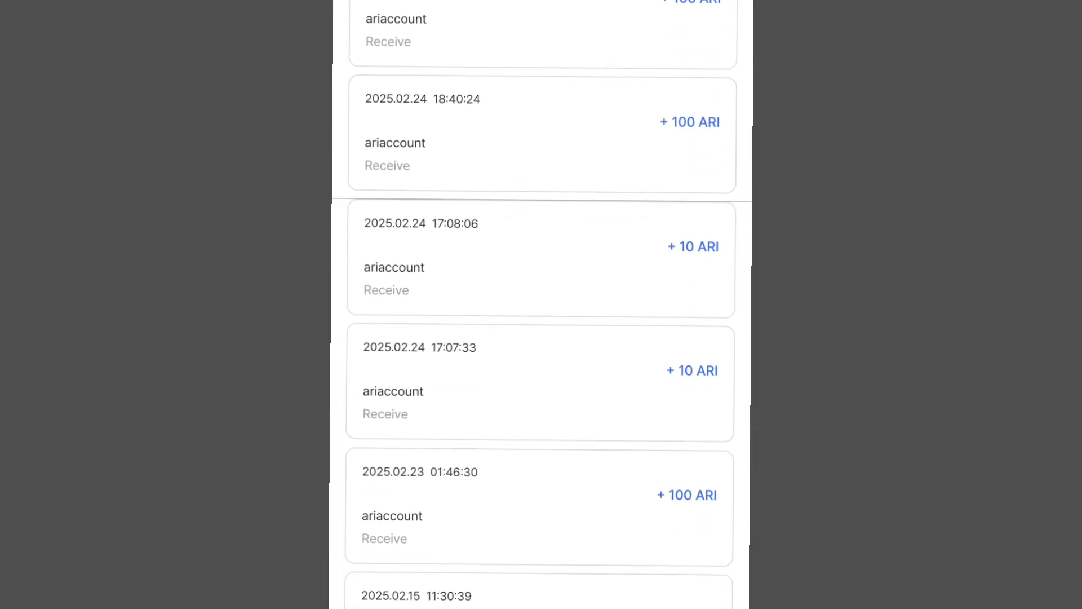
scroll(626, 418, down, 5)
scroll(626, 418, down, 5)
scroll(626, 418, up, 2)
scroll(627, 418, up, 10)
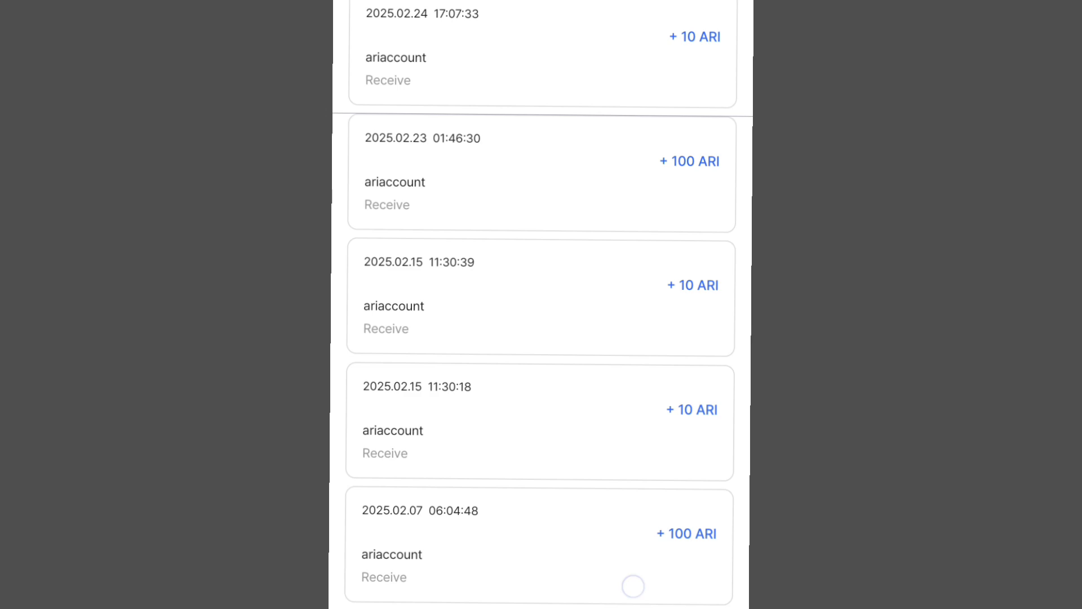
scroll(632, 585, up, 10)
scroll(633, 585, up, 5)
scroll(541, 381, down, 1)
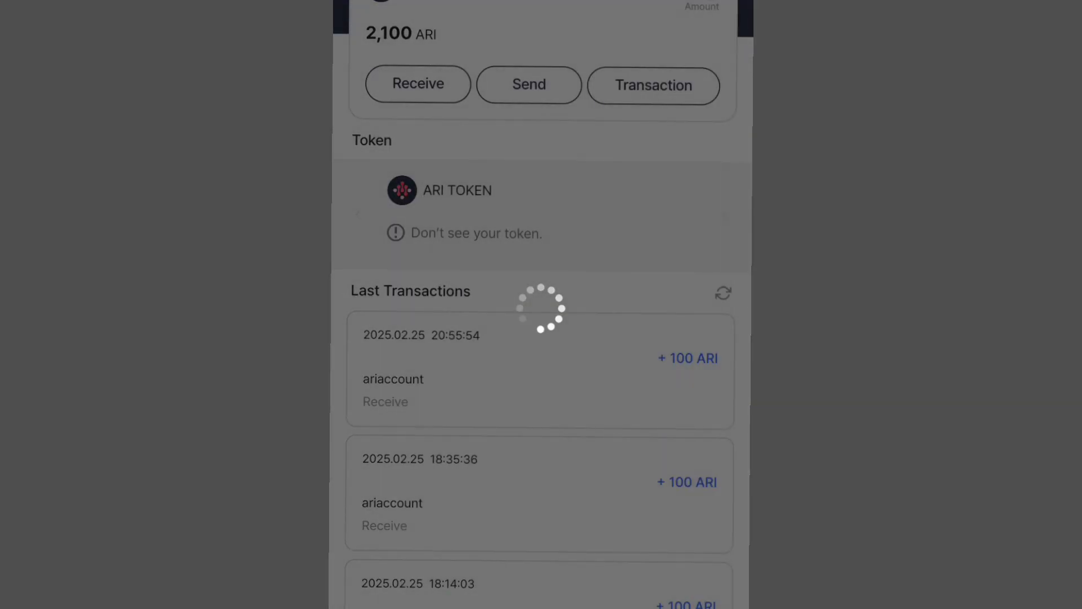
Dismiss the quiz notice and open the token's receive-and-send view
click(645, 333)
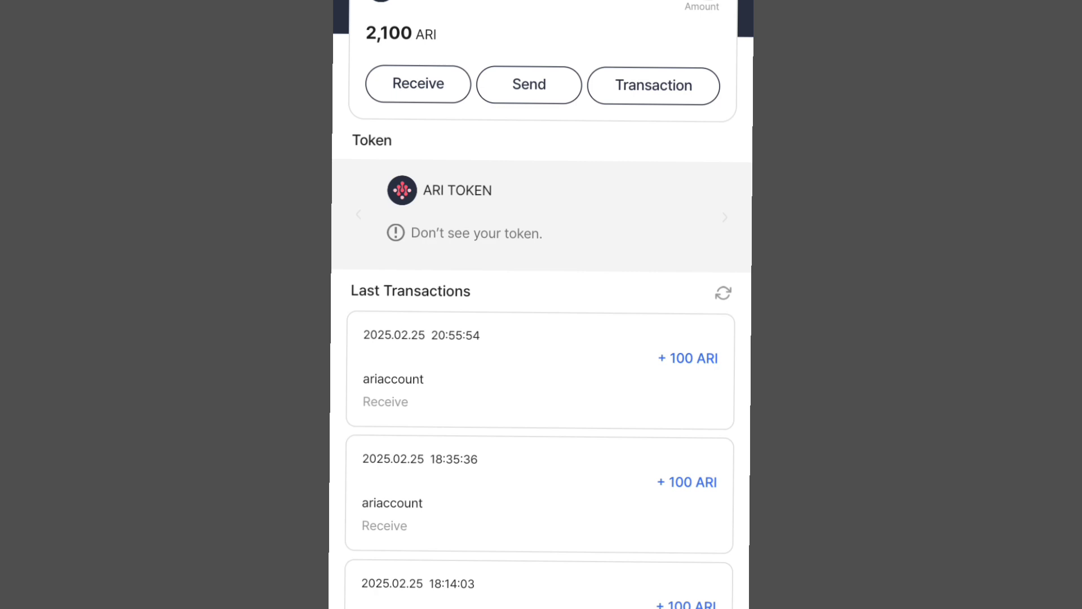
click(654, 85)
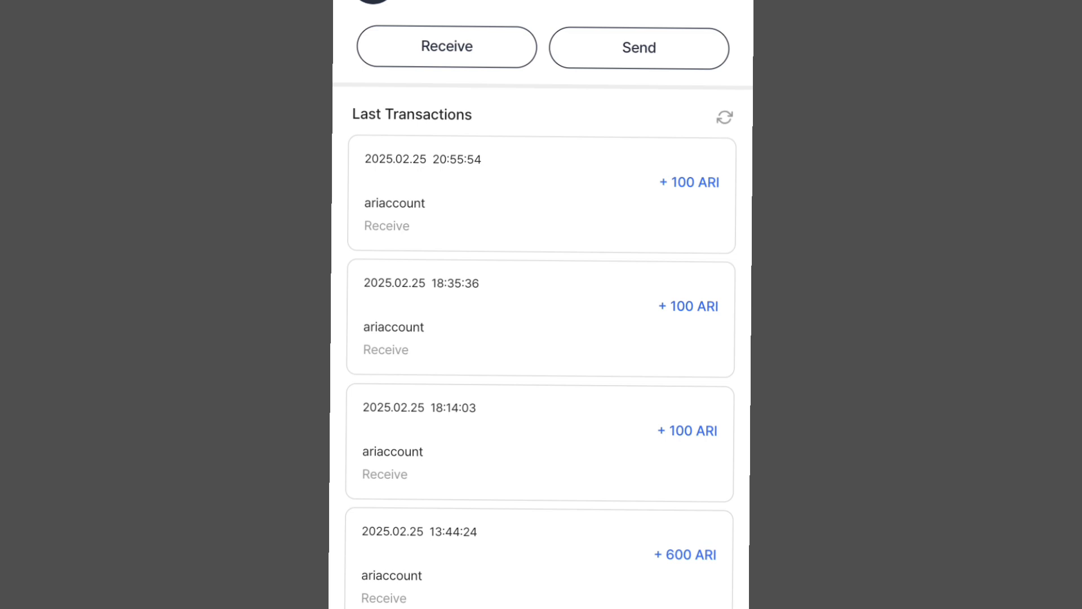
Open the send form and paste the recipient wallet address
click(548, 87)
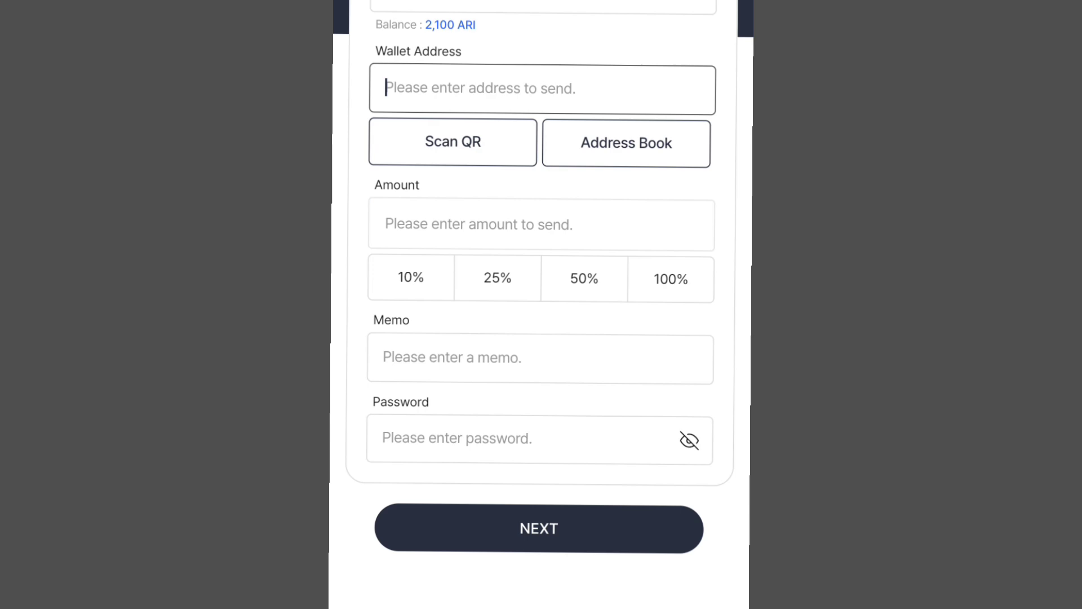
click(593, 88)
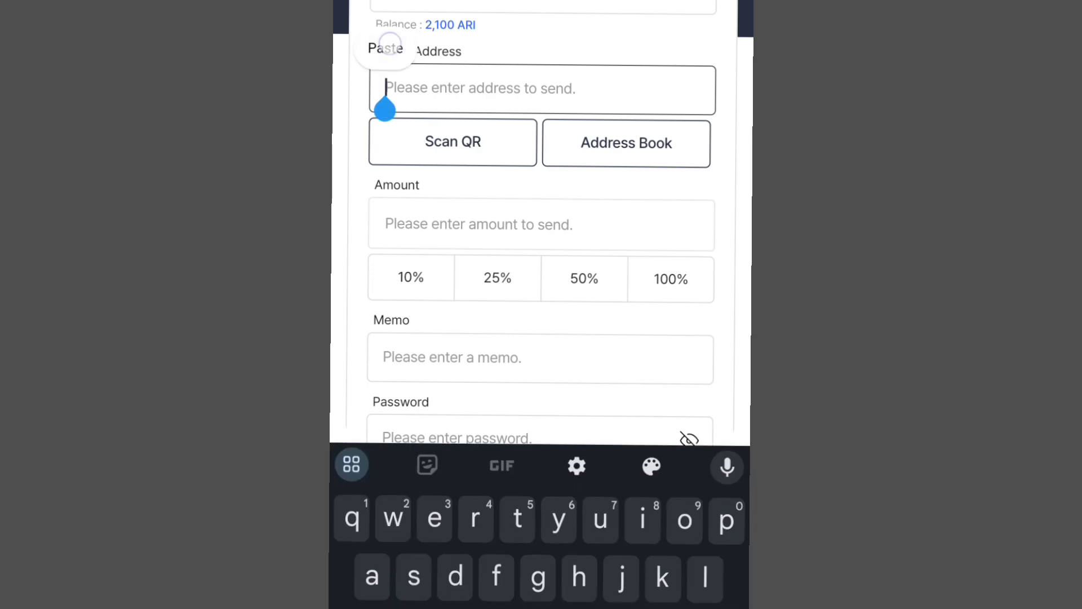
click(386, 48)
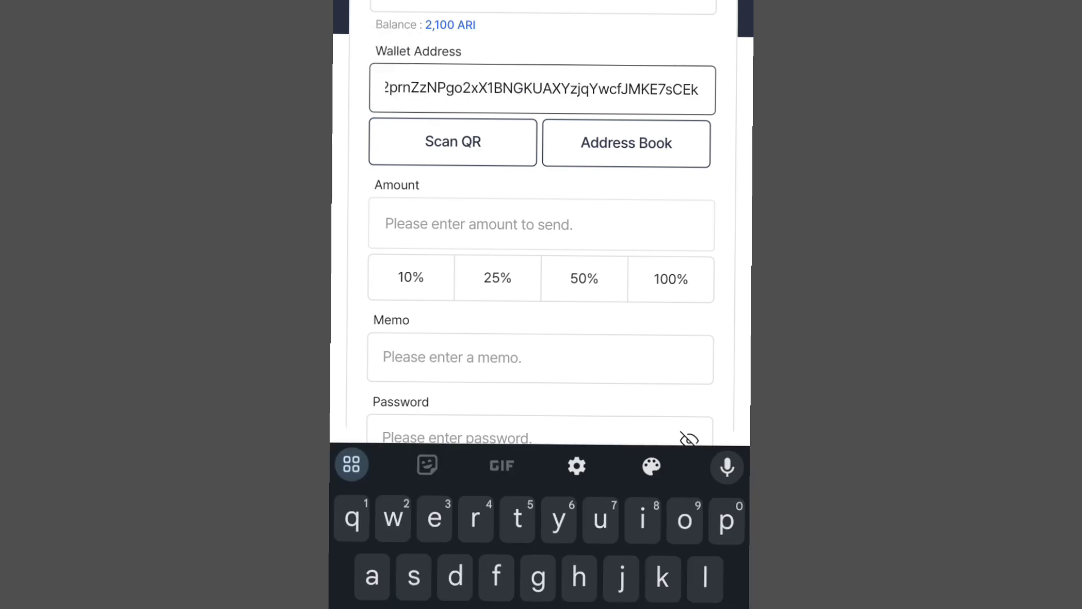
Enter an amount of 30 ARI and the wallet password
click(620, 228)
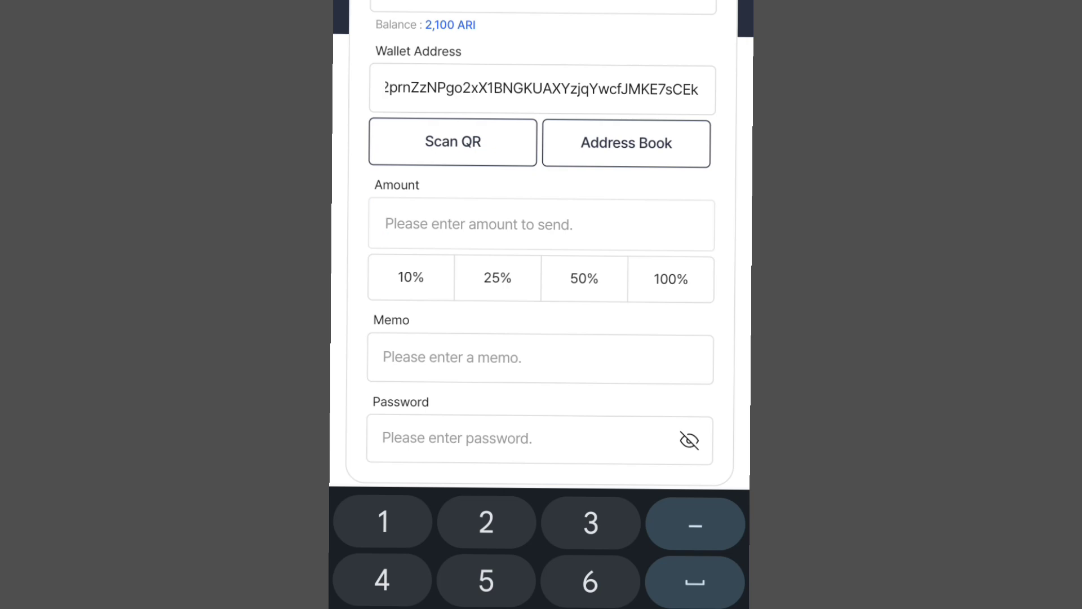
text(0)
key(BackSpace)
text(30)
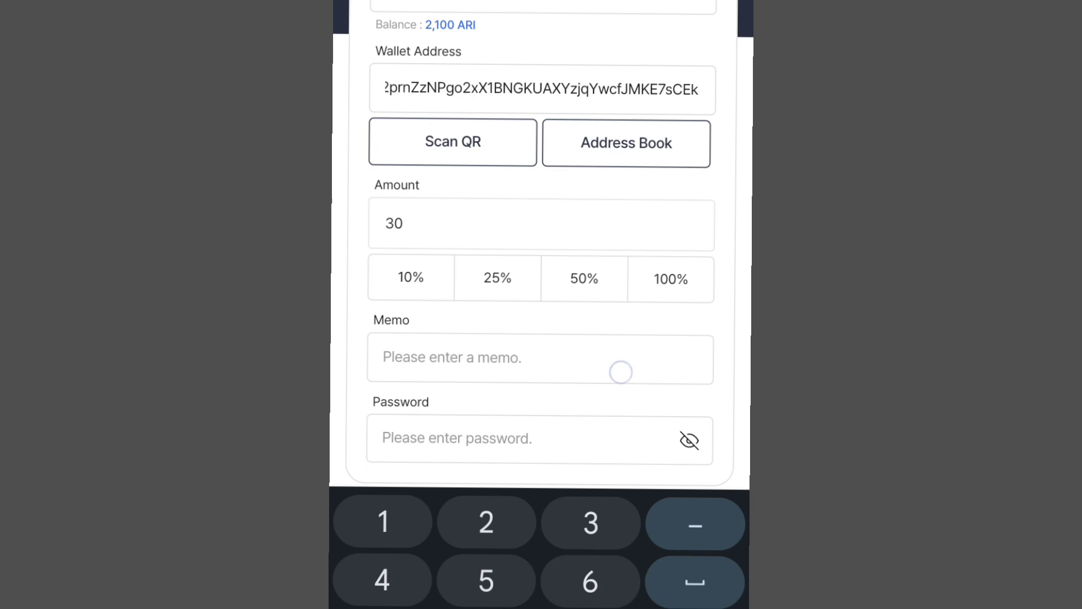
drag(621, 372, 683, 246)
click(553, 349)
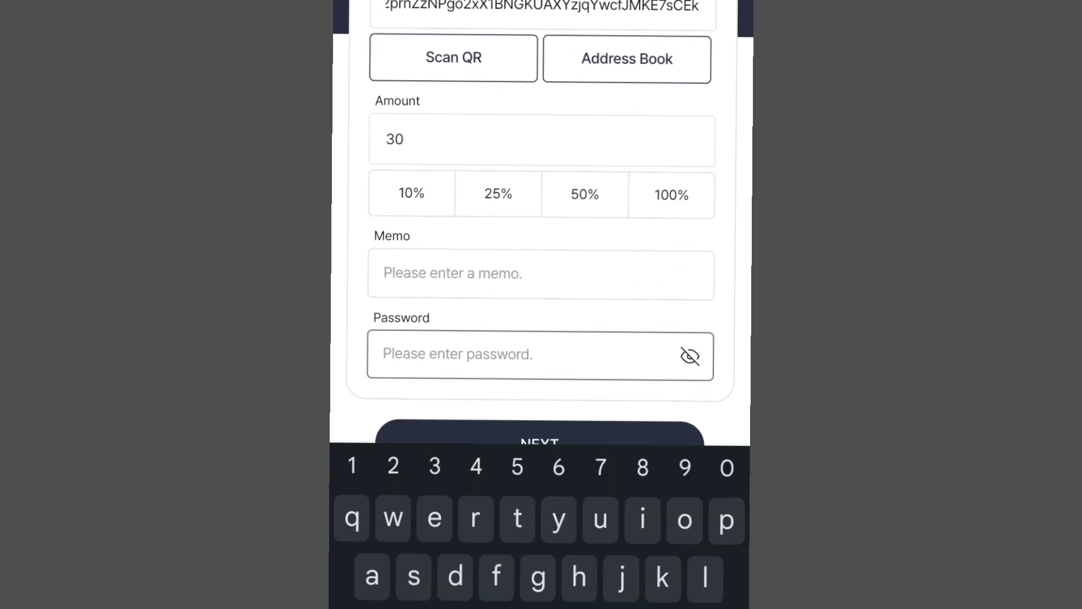
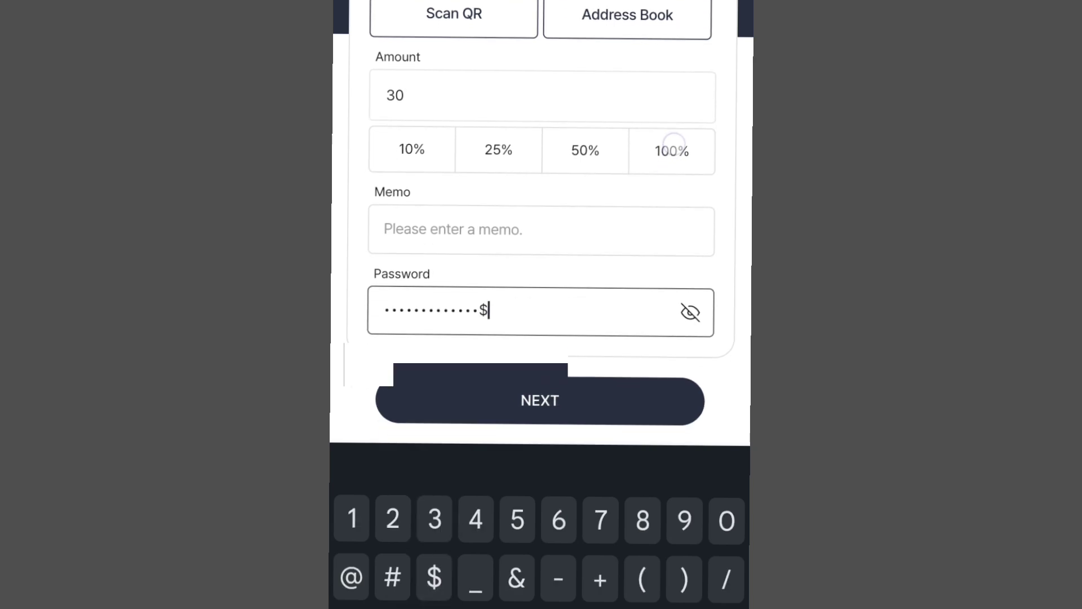
click(613, 401)
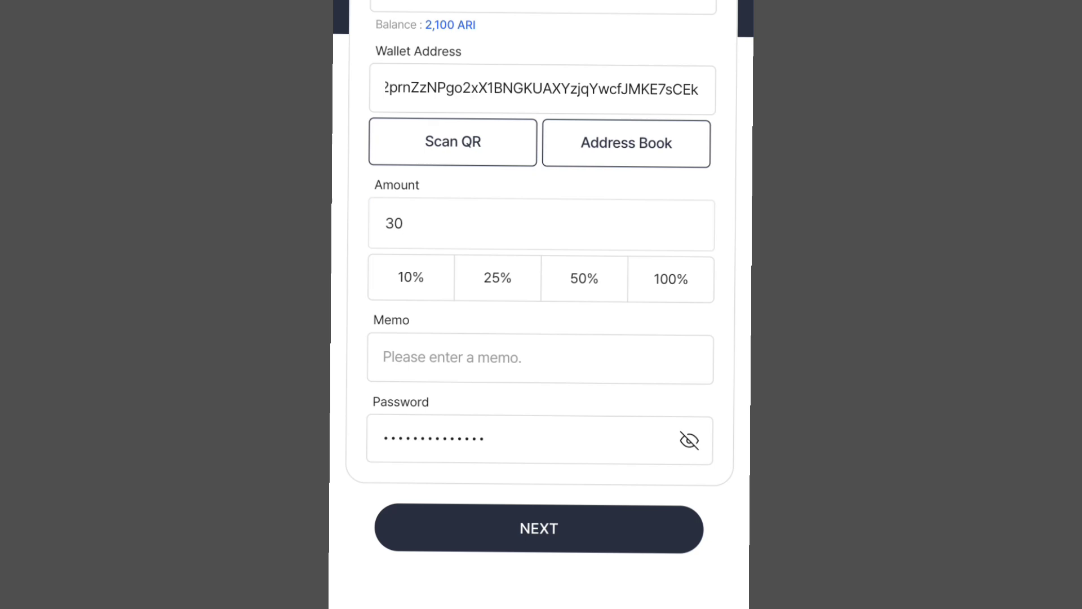
click(539, 527)
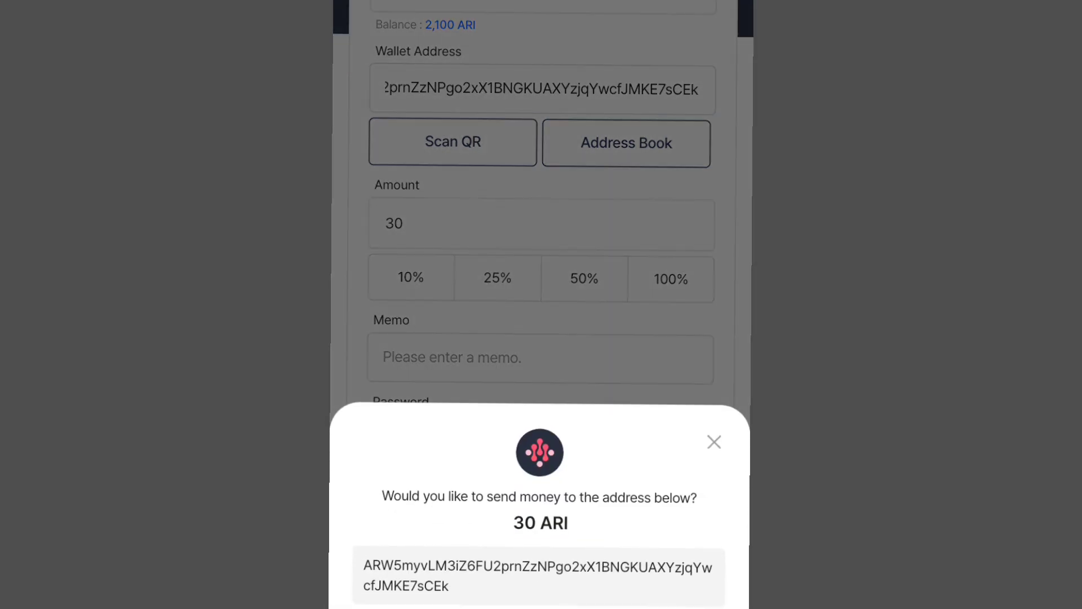